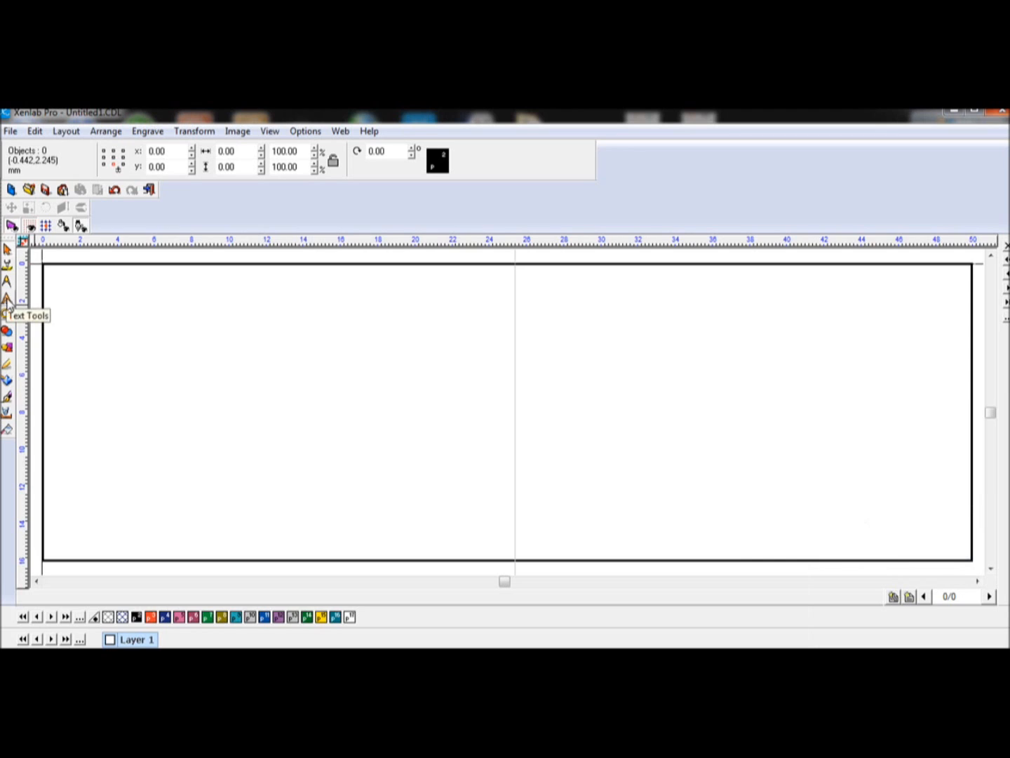
- Start composing text on the blank plate and set the font to Arial
{"action": "left_click", "coordinate": [7, 300]}
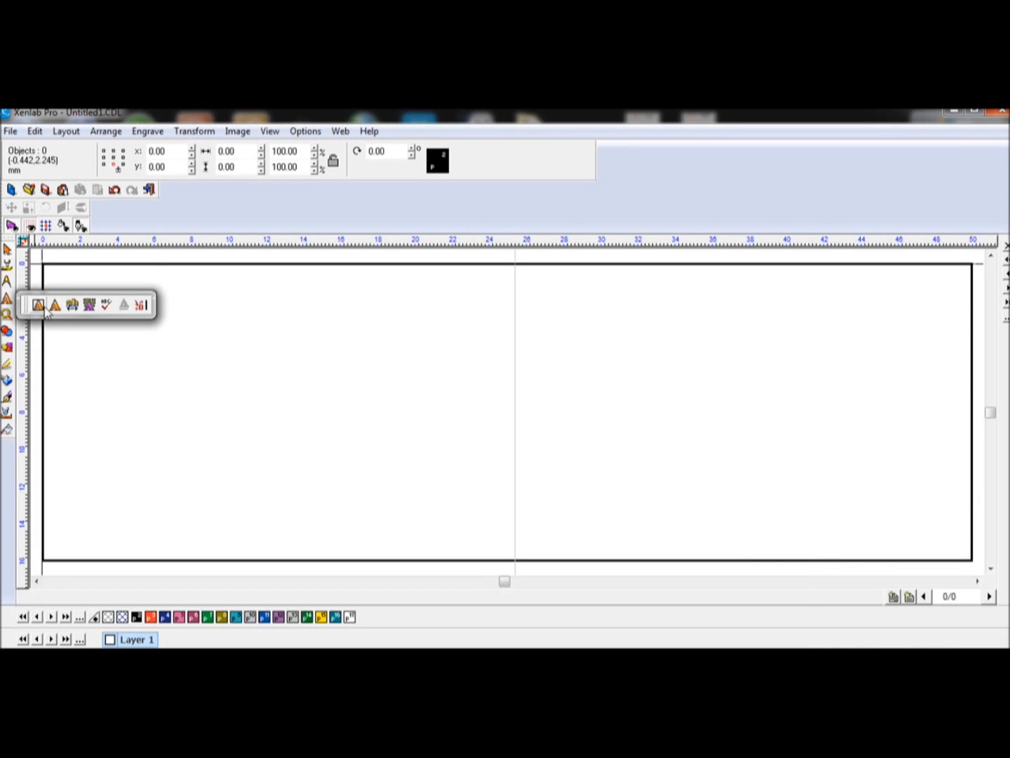
{"action": "left_click", "coordinate": [42, 307]}
{"action": "left_click", "coordinate": [45, 309]}
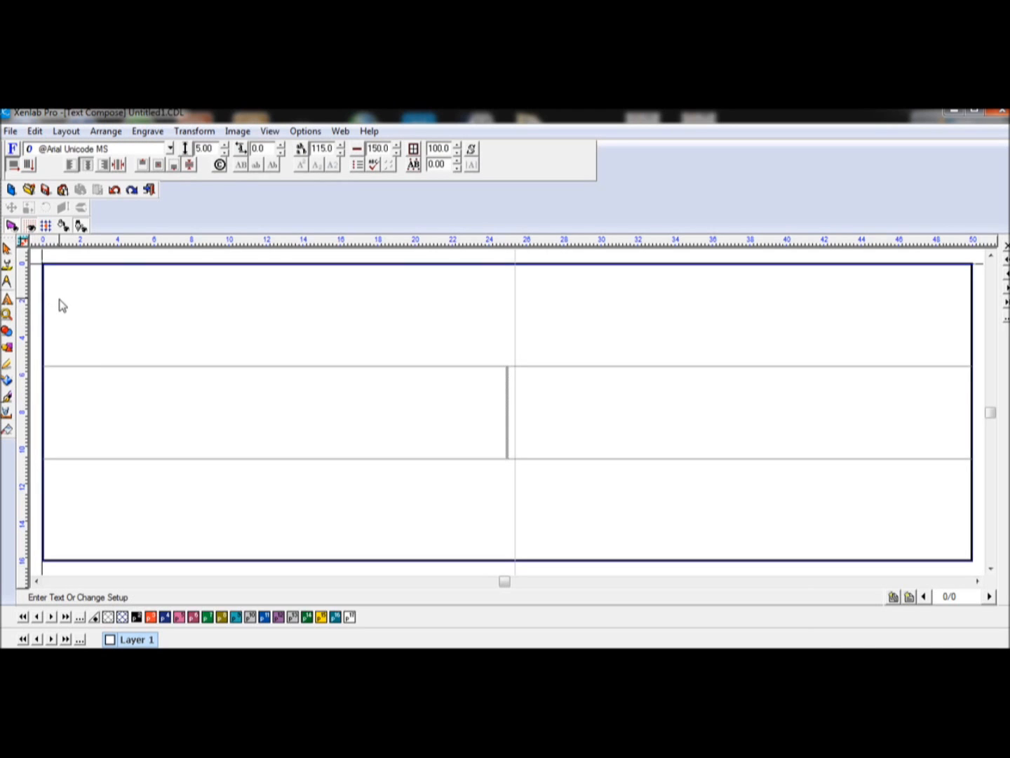
{"action": "left_click", "coordinate": [119, 151]}
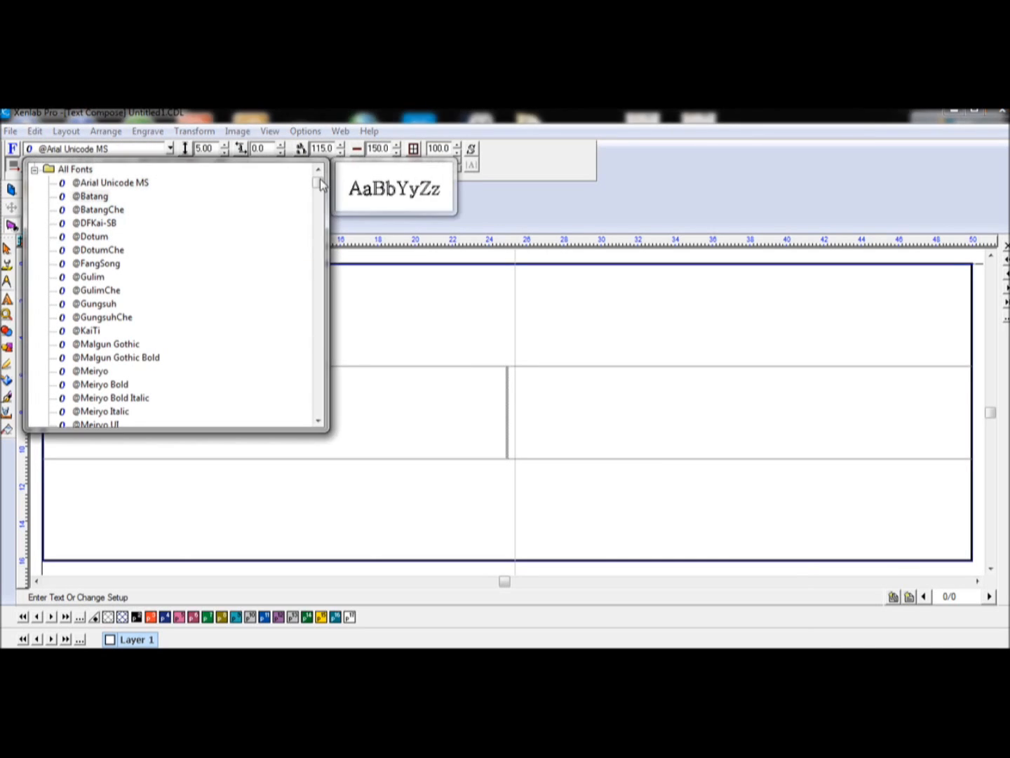
{"action": "left_click", "coordinate": [82, 196]}
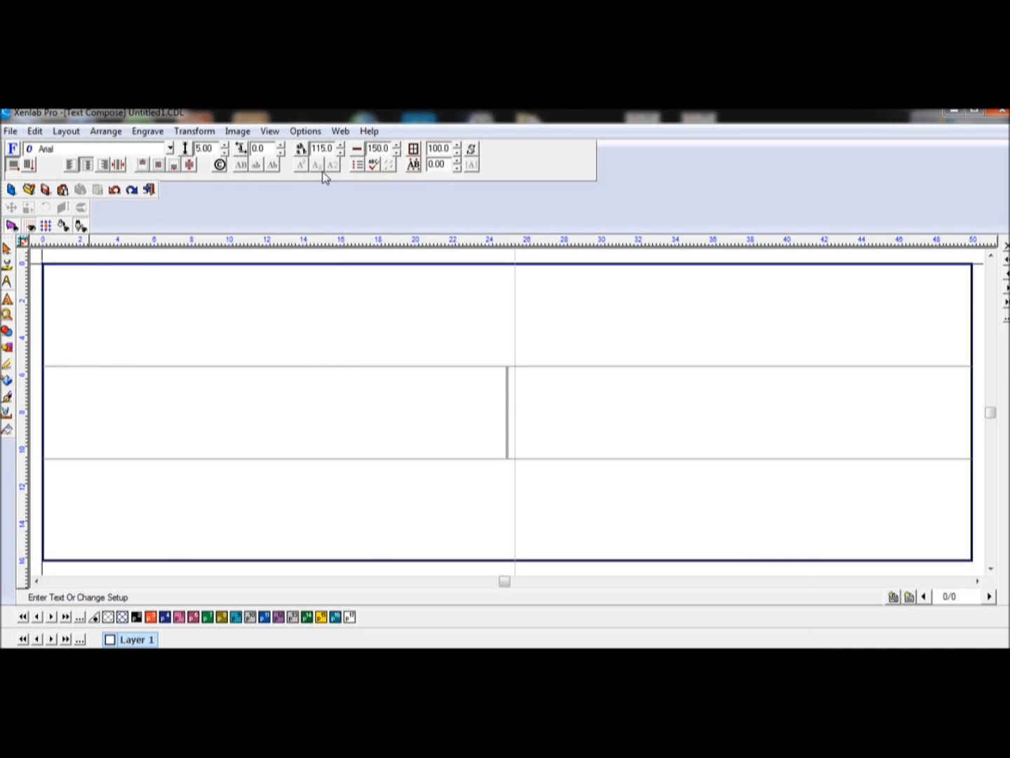
- Enter the two text lines "Hotel Marvel" and "Room No: 1"
{"action": "type", "text": "Hotel"}
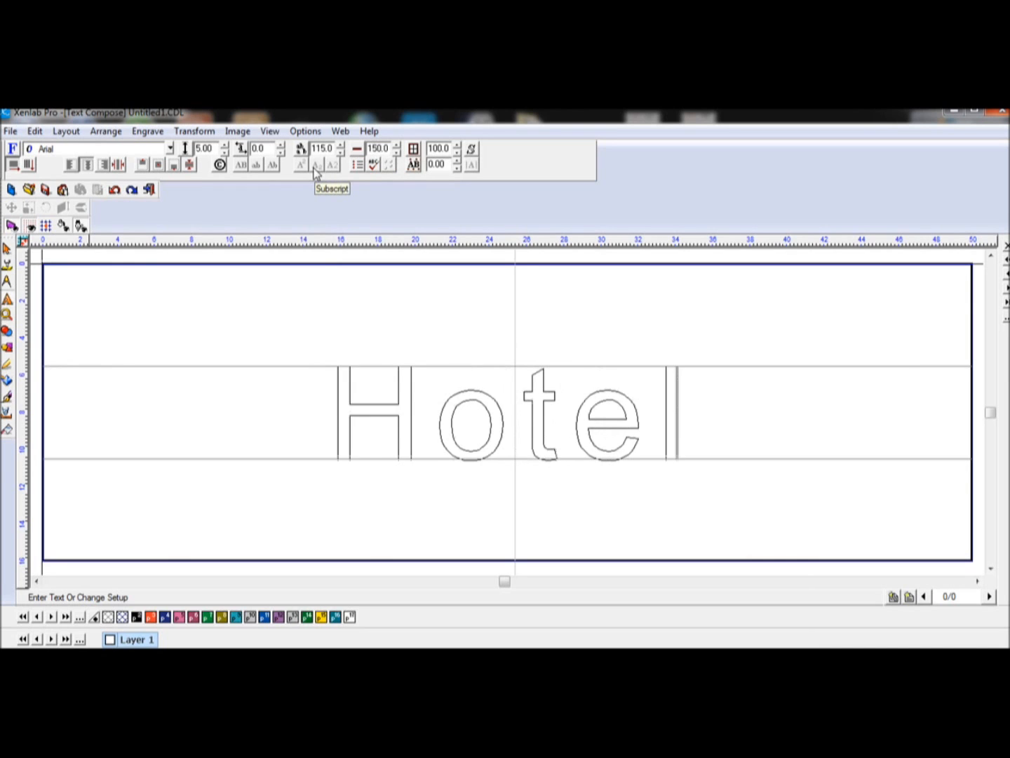
{"action": "type", "text": " Marvel"}
{"action": "key", "text": "Return"}
{"action": "type", "text": "Rod"}
{"action": "type", "text": "m No"}
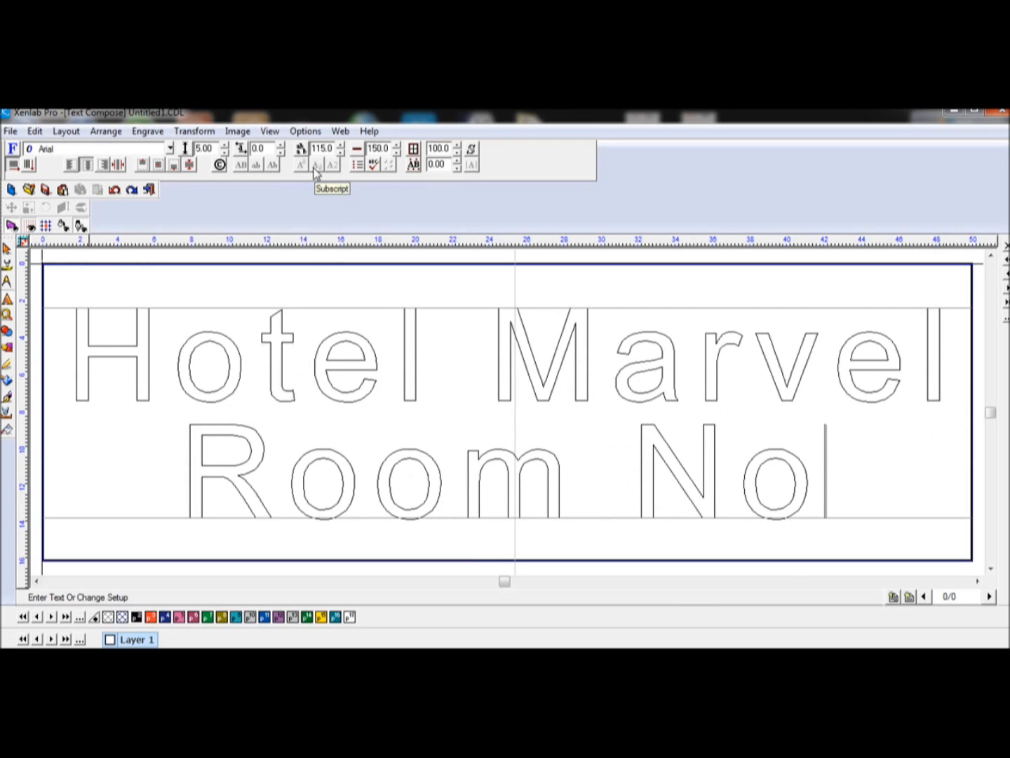
{"action": "type", "text": ": 1"}
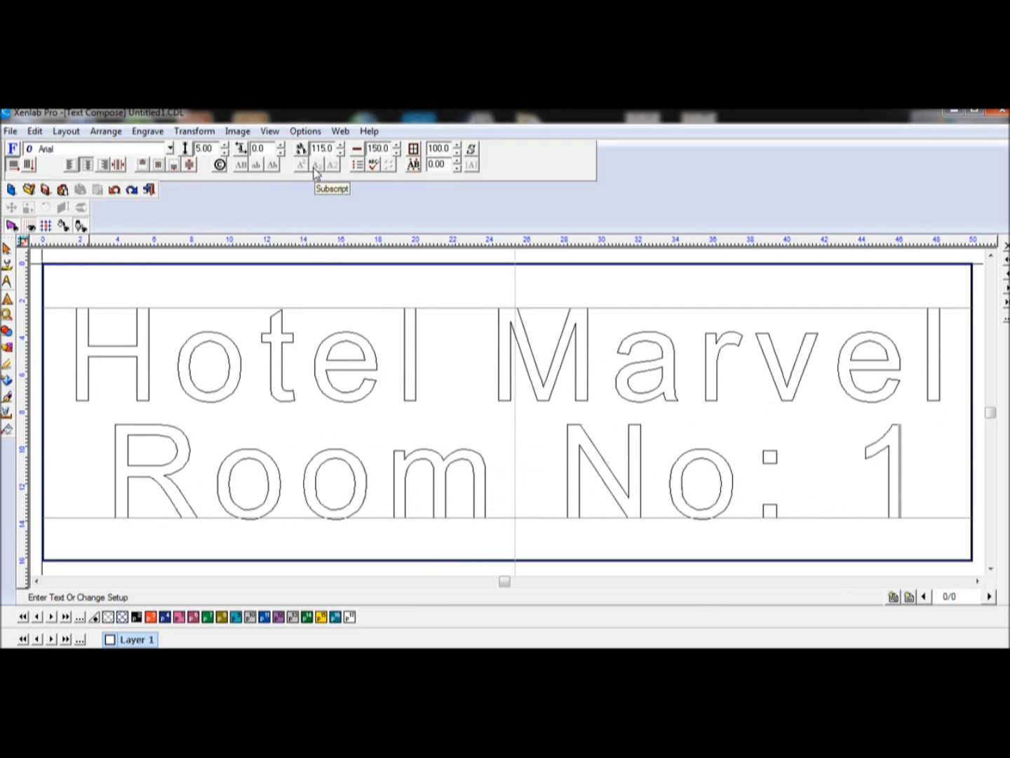
- Finish the text entry, shift the selected paragraph, and centre it on the plate
{"action": "left_click", "coordinate": [8, 249]}
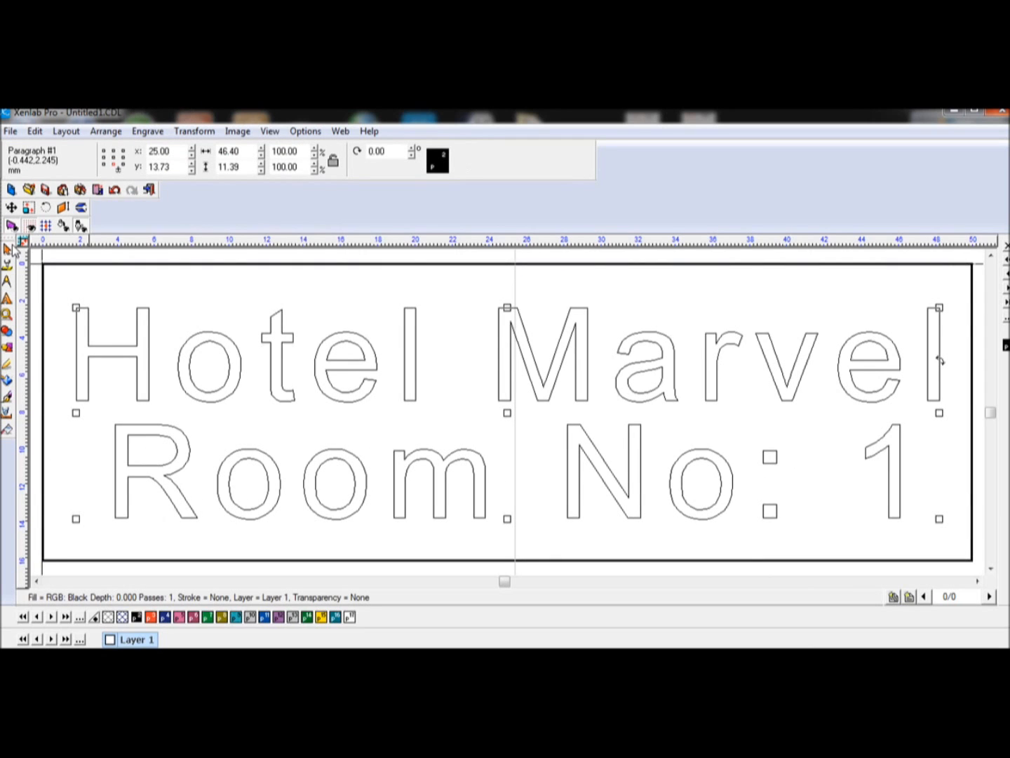
{"action": "left_click_drag", "start_coordinate": [509, 413], "coordinate": [461, 410]}
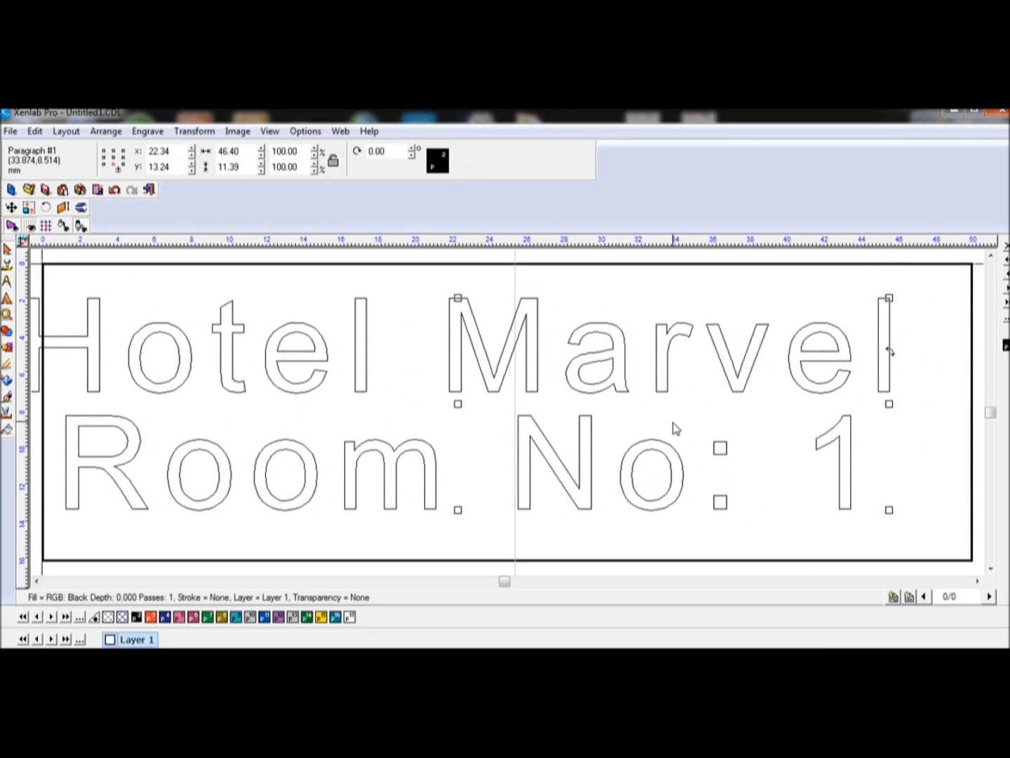
{"action": "key", "text": "p"}
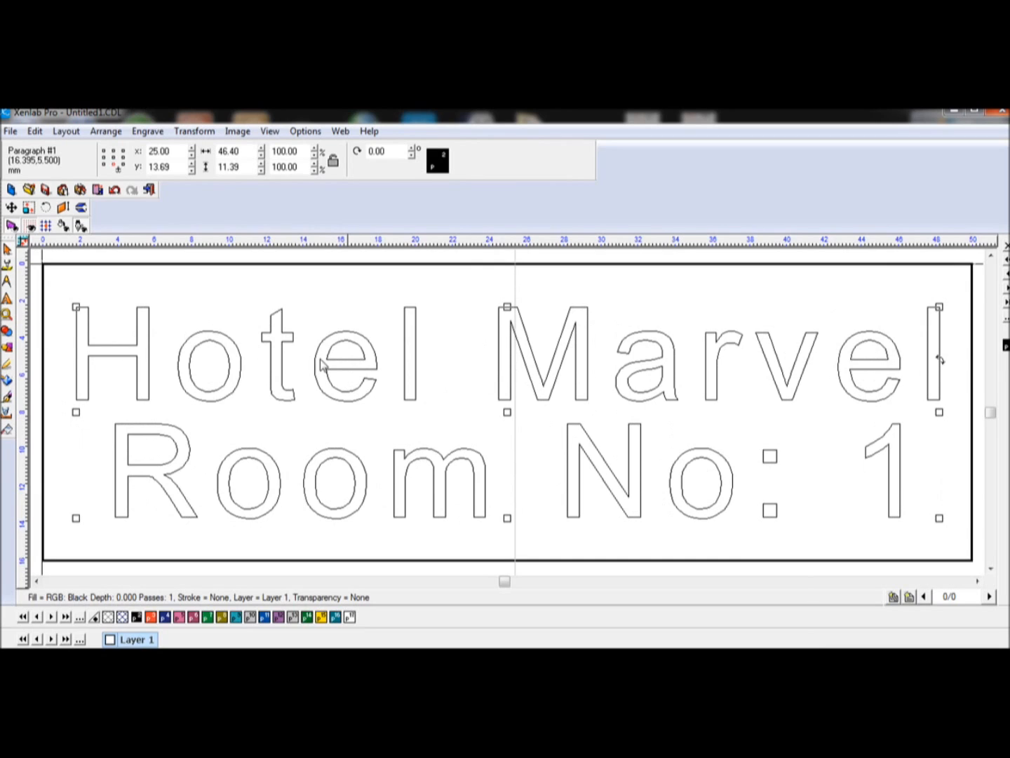
- Draw a rectangle about 50 mm by 16 mm around the text, along the plate's edges
{"action": "left_click", "coordinate": [7, 348]}
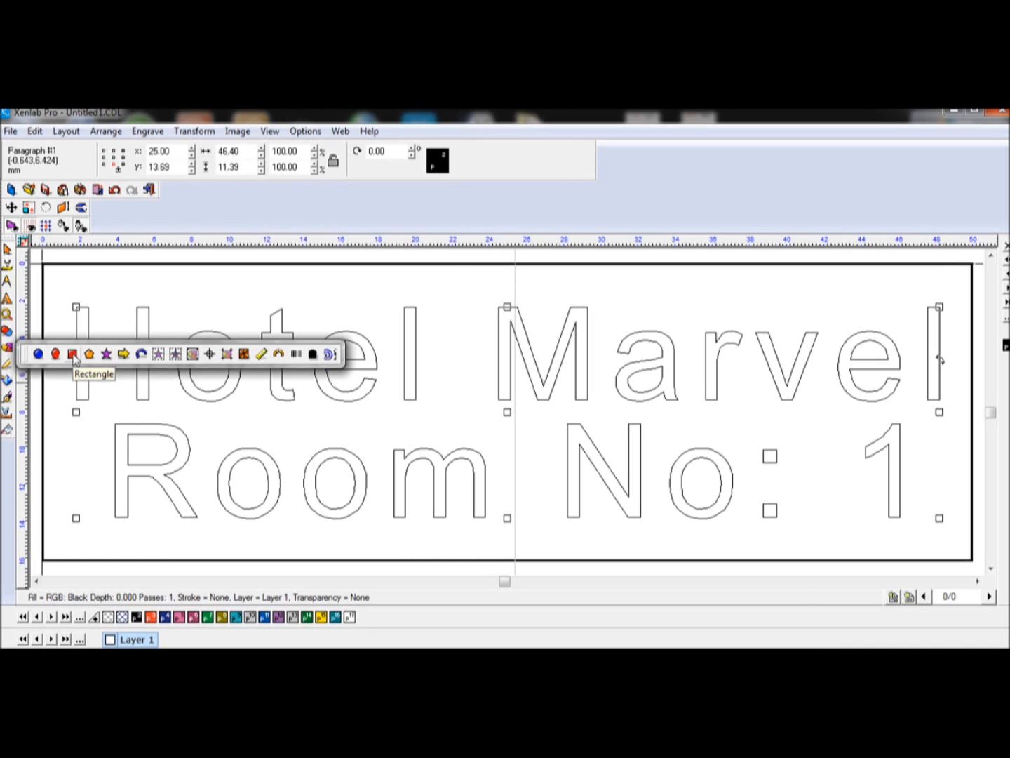
{"action": "left_click", "coordinate": [73, 355]}
{"action": "left_click_drag", "start_coordinate": [45, 265], "coordinate": [976, 565]}
{"action": "left_click", "coordinate": [9, 251]}
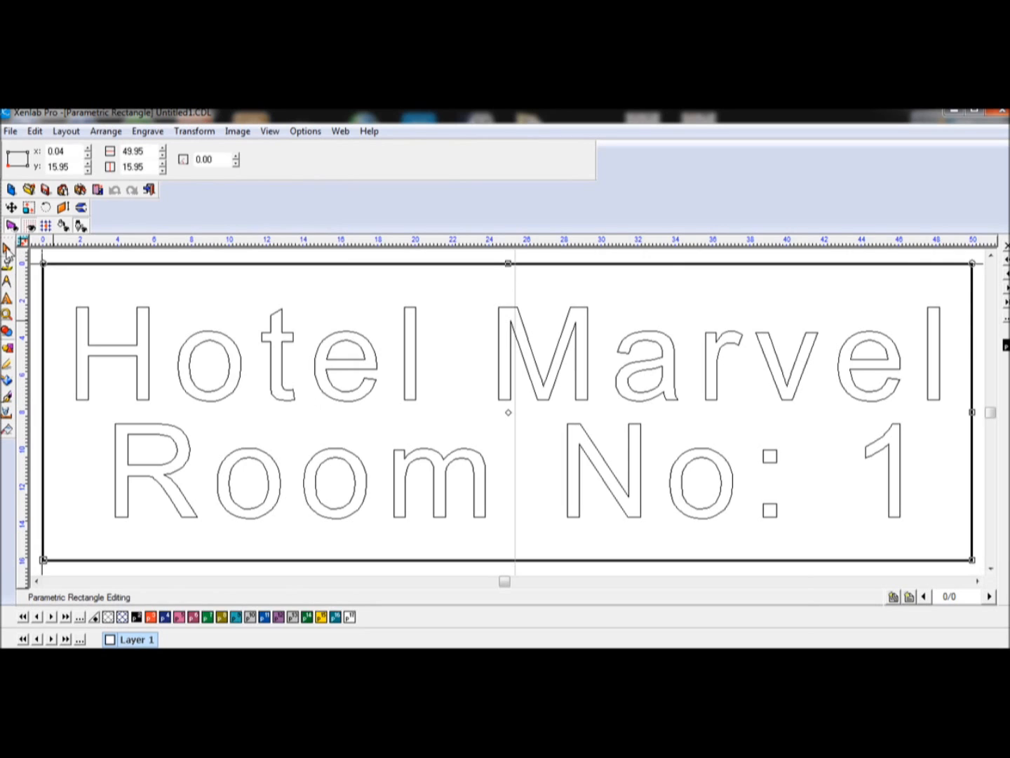
- Set the rectangle's width to 50 mm and its height to 16 mm
{"action": "double_click", "coordinate": [243, 153]}
{"action": "type", "text": "50"}
{"action": "key", "text": "Return"}
{"action": "double_click", "coordinate": [232, 167]}
{"action": "type", "text": "16"}
{"action": "key", "text": "Return"}
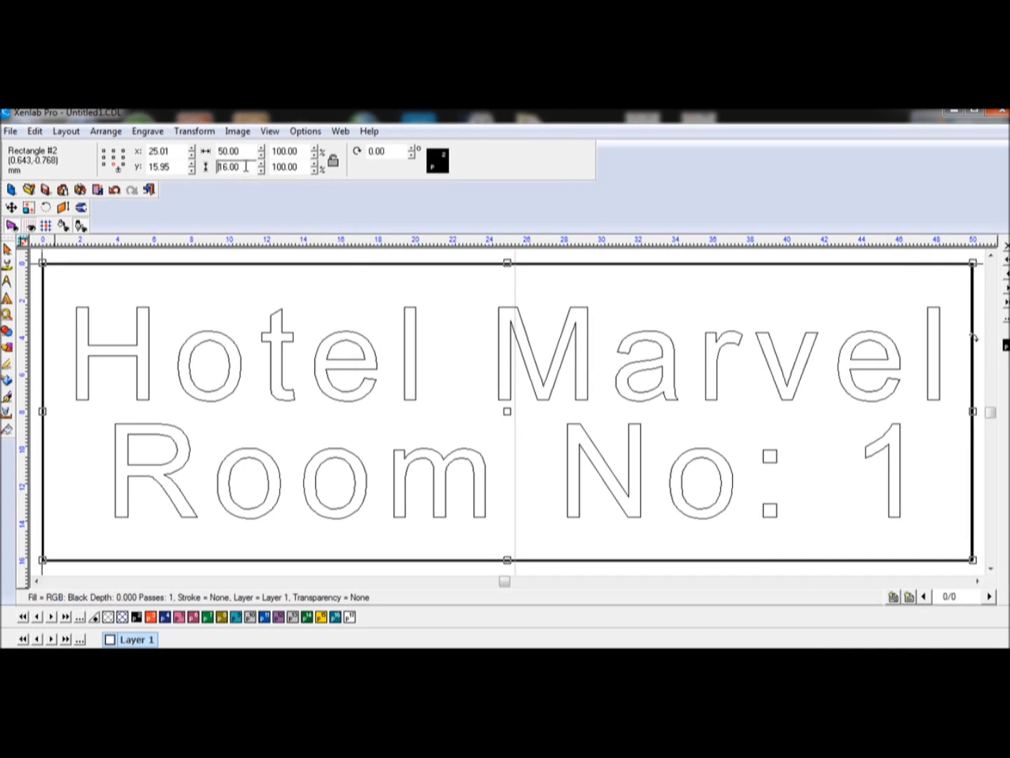
- Centre the rectangle on the plate, colour it red, and deselect it
{"action": "key", "text": "F5"}
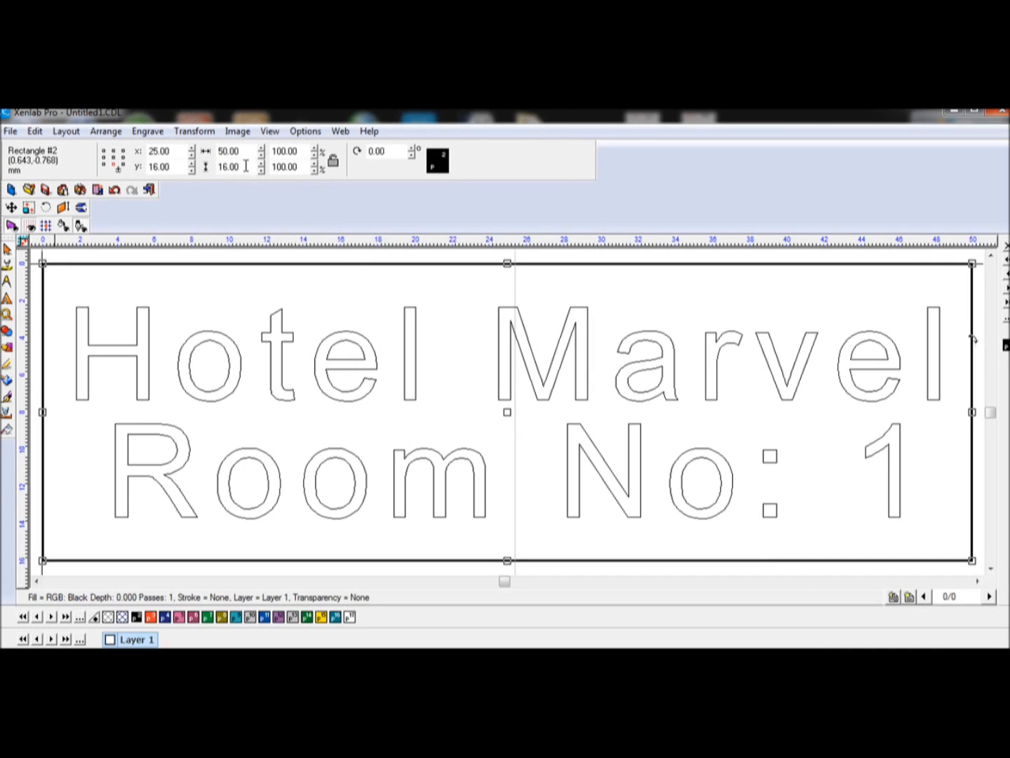
{"action": "left_click", "coordinate": [152, 618]}
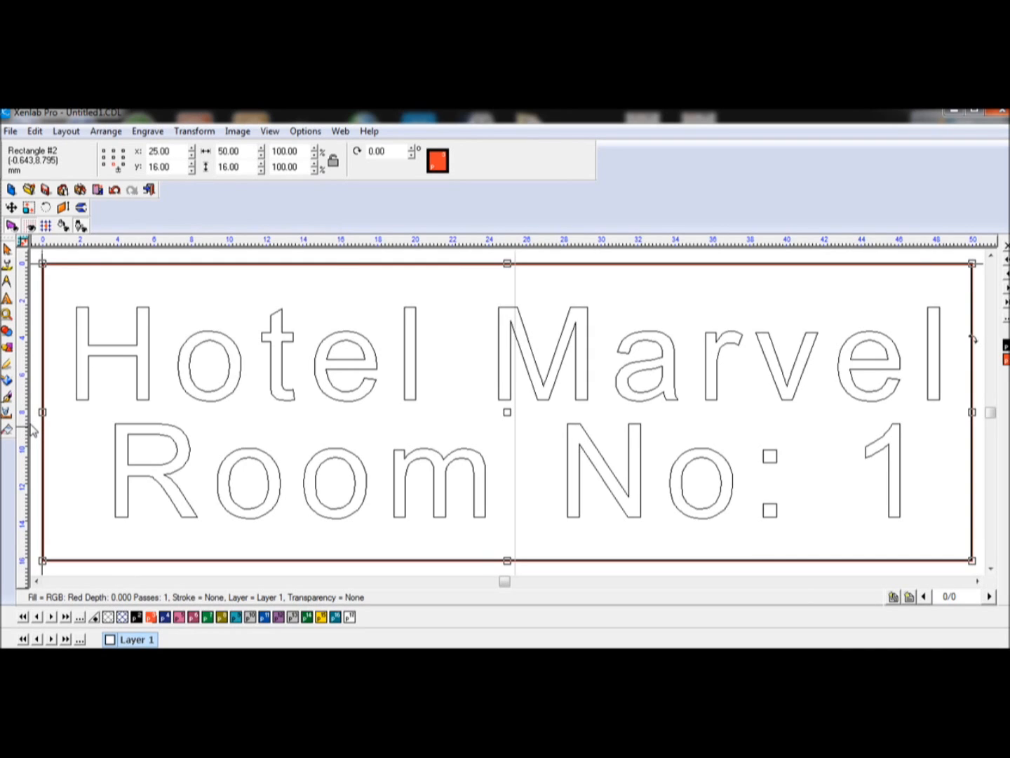
{"action": "left_click", "coordinate": [70, 425]}
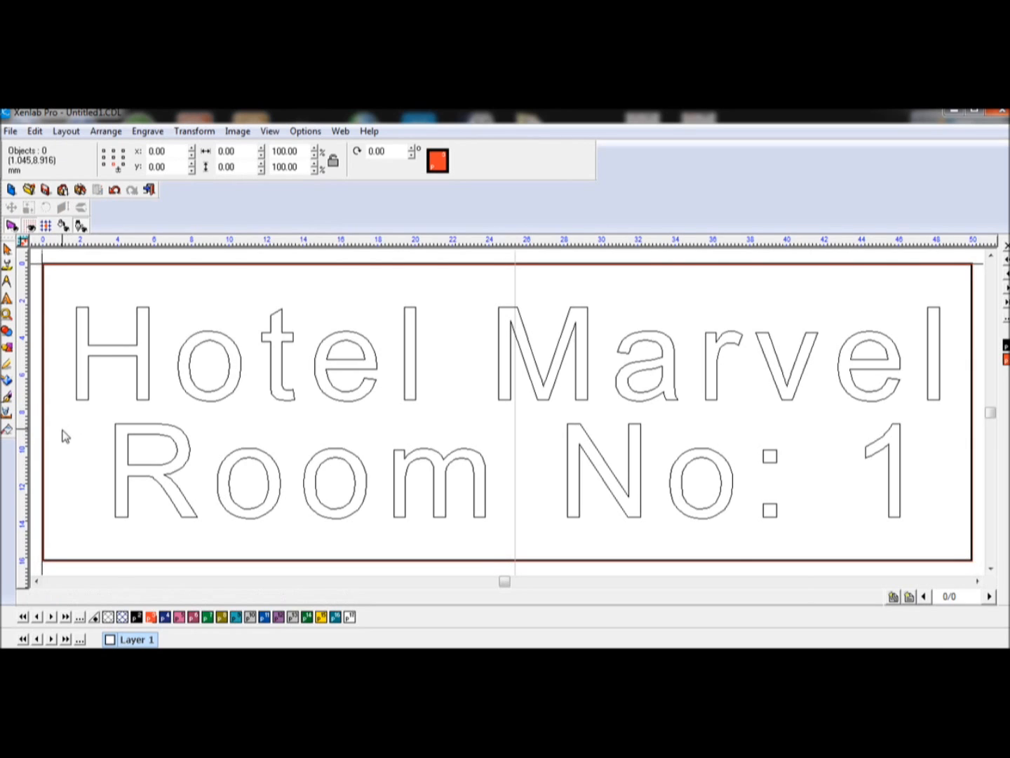
- Open the badge setup for the text and rectangle and set the custom plate size to 300 by 300 mm
{"action": "left_click_drag", "start_coordinate": [38, 259], "coordinate": [986, 577]}
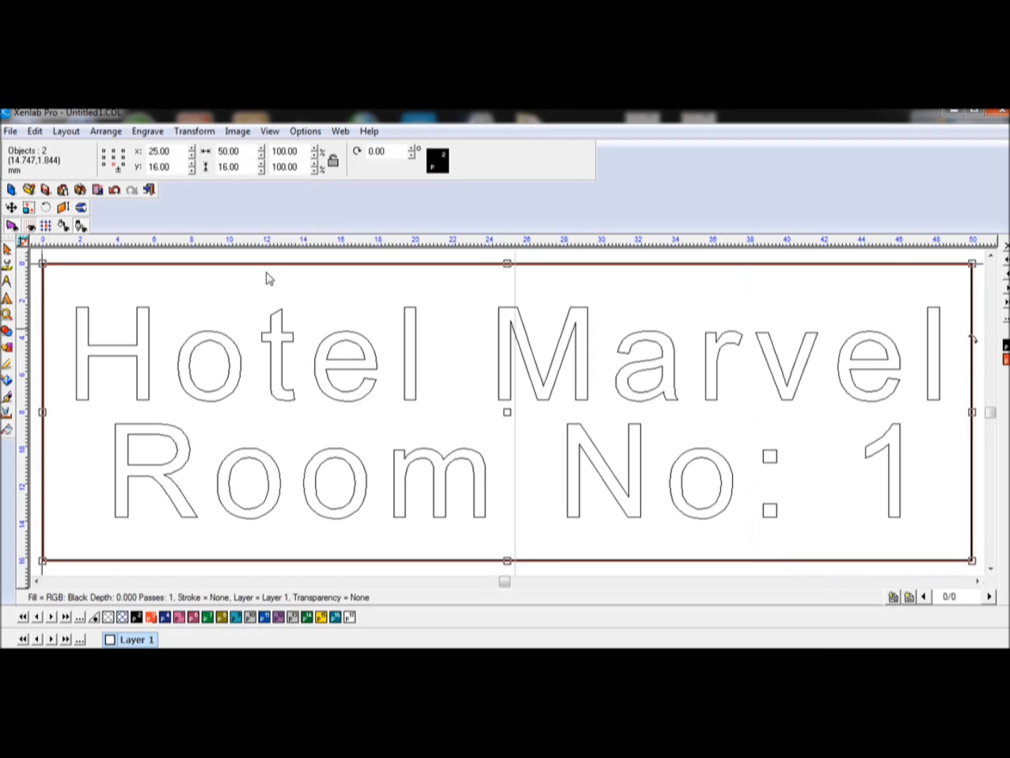
{"action": "left_click", "coordinate": [79, 136]}
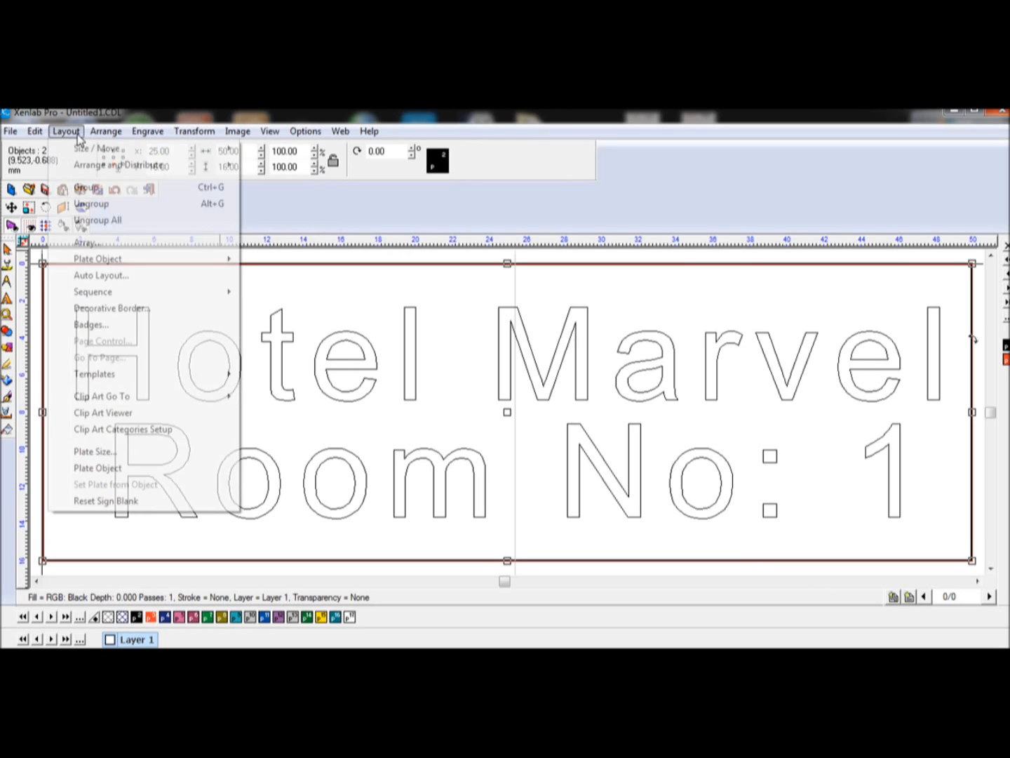
{"action": "left_click", "coordinate": [111, 325]}
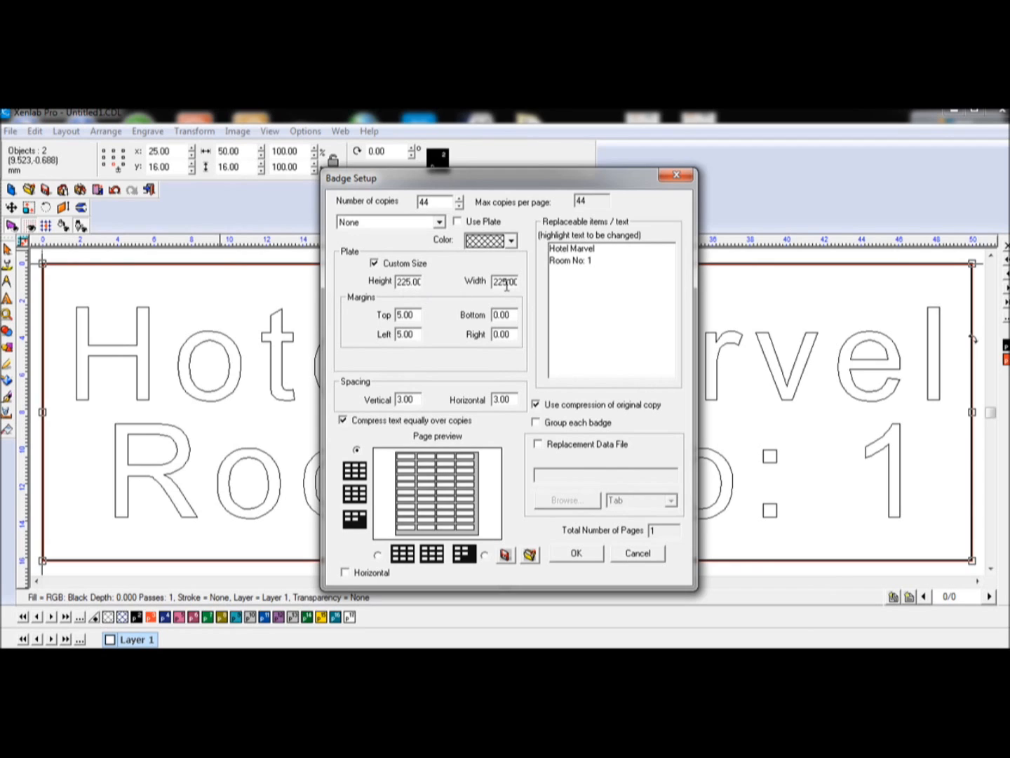
{"action": "double_click", "coordinate": [419, 281]}
{"action": "type", "text": "300"}
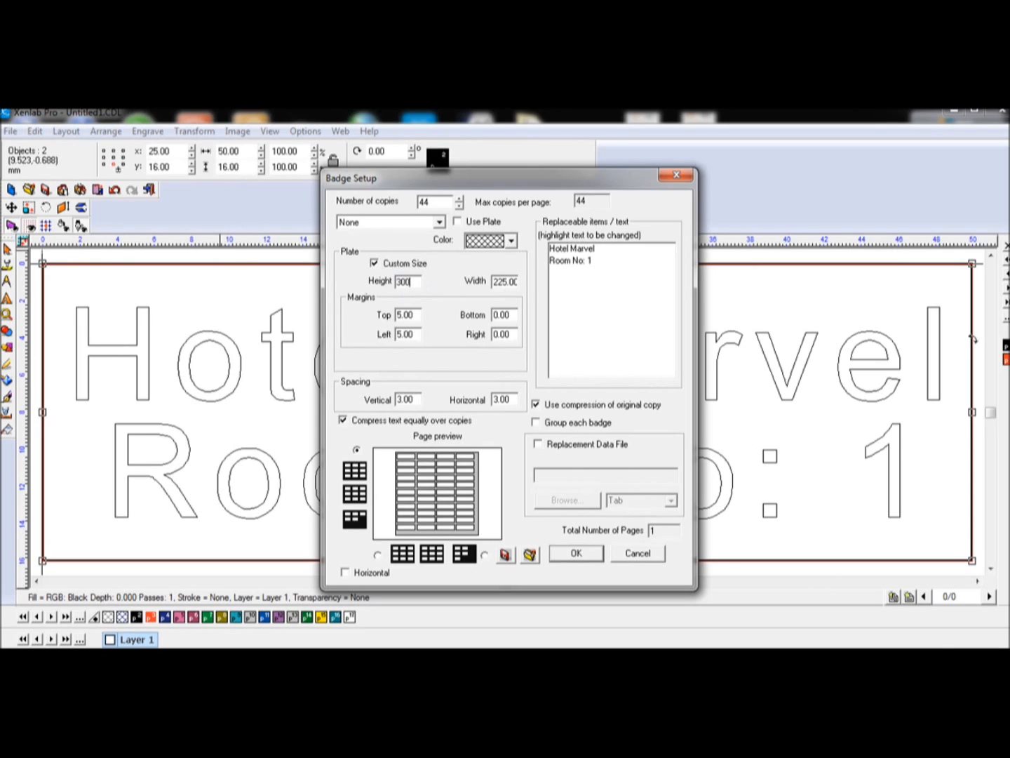
{"action": "double_click", "coordinate": [504, 282]}
{"action": "type", "text": "300"}
- Set the number of badge copies to 75
{"action": "left_click", "coordinate": [432, 204]}
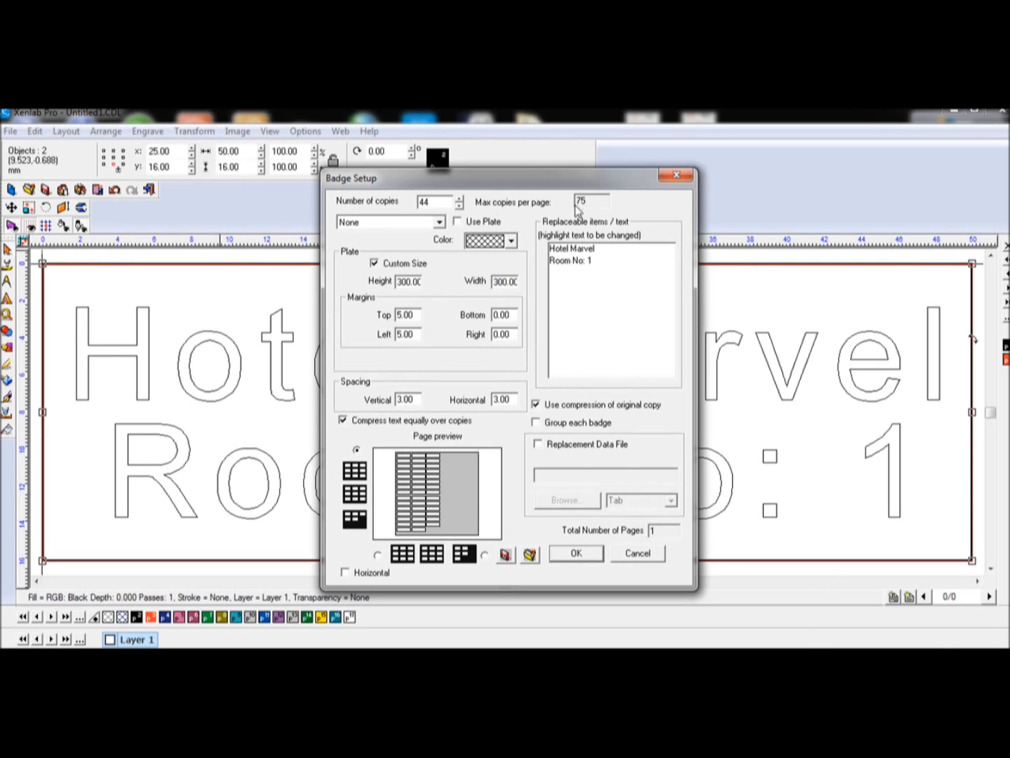
{"action": "double_click", "coordinate": [436, 204]}
{"action": "type", "text": "75"}
- Set the custom badge plate's height and width to 100 mm each
{"action": "double_click", "coordinate": [399, 284]}
{"action": "type", "text": "100"}
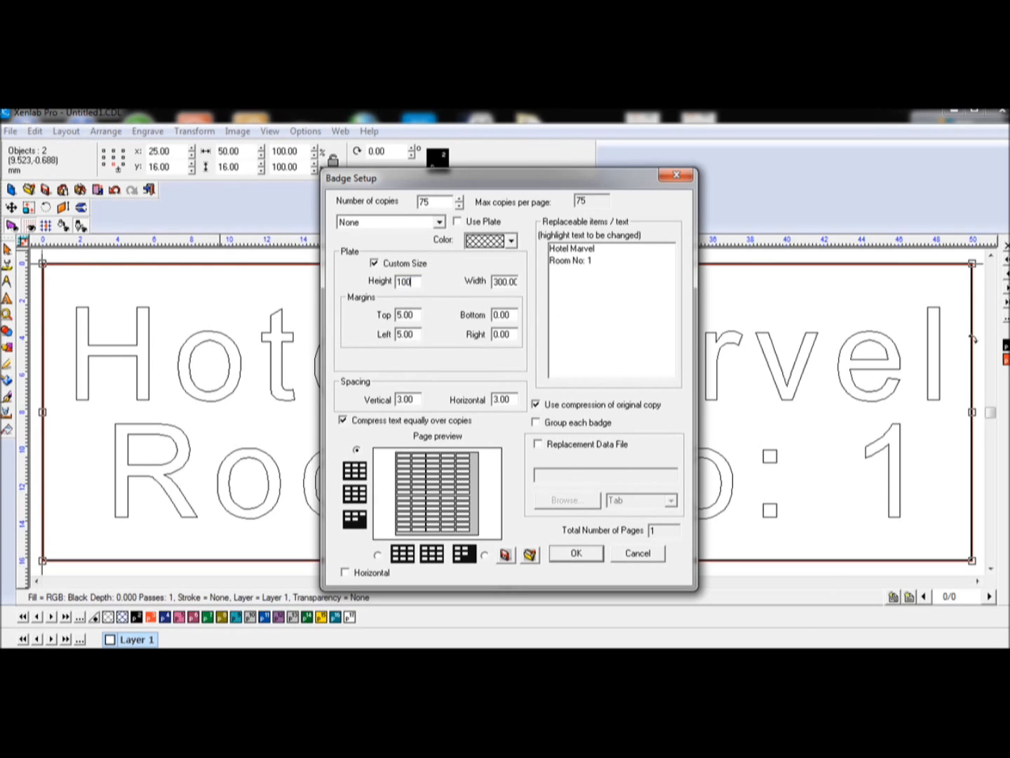
{"action": "key", "text": "Tab"}
{"action": "type", "text": "100.00"}
{"action": "key", "text": "Tab"}
{"action": "double_click", "coordinate": [439, 202]}
{"action": "left_click", "coordinate": [439, 202]}
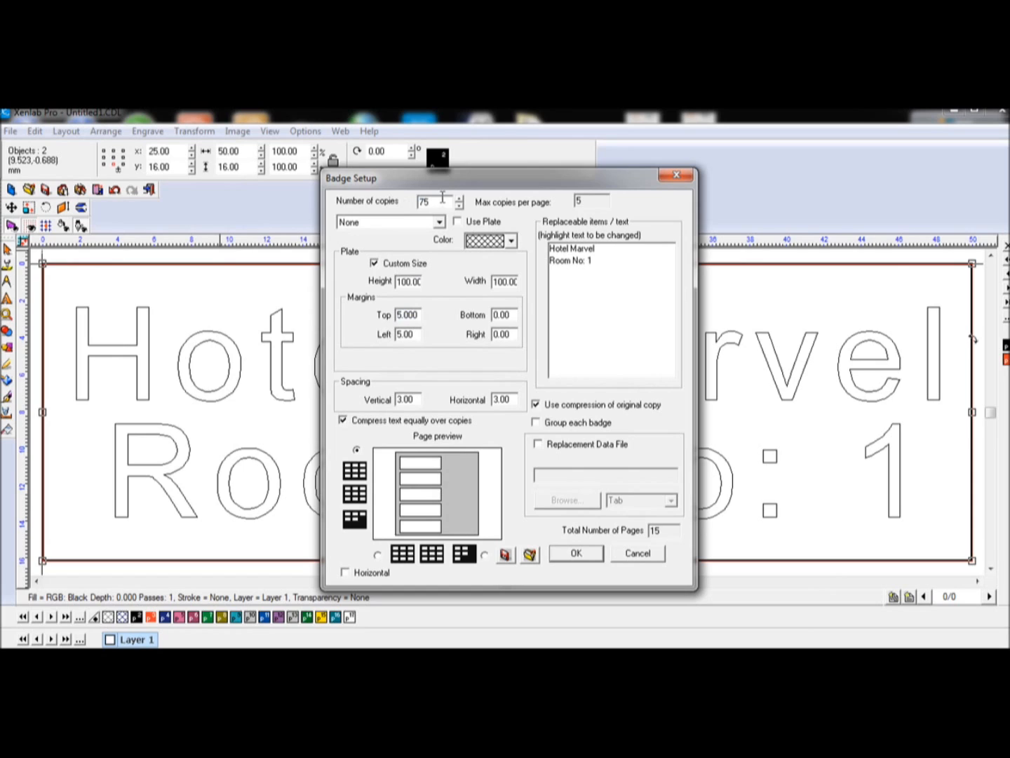
- Set the badge plate's width to 125 mm and generate the badge layout
{"action": "double_click", "coordinate": [507, 282]}
{"action": "type", "text": "6"}
{"action": "key", "text": "Return"}
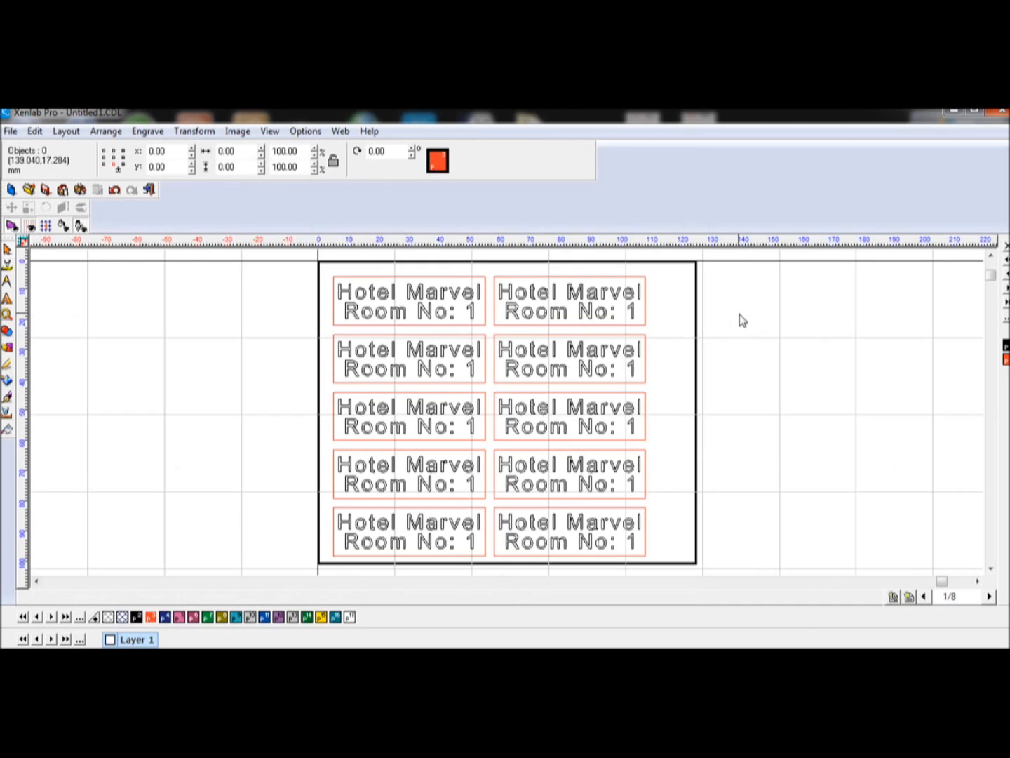
- Undo the badge layout and reopen the badge setup for both the text and the rectangle
{"action": "key", "text": "ctrl+z"}
{"action": "key", "text": "ctrl+a"}
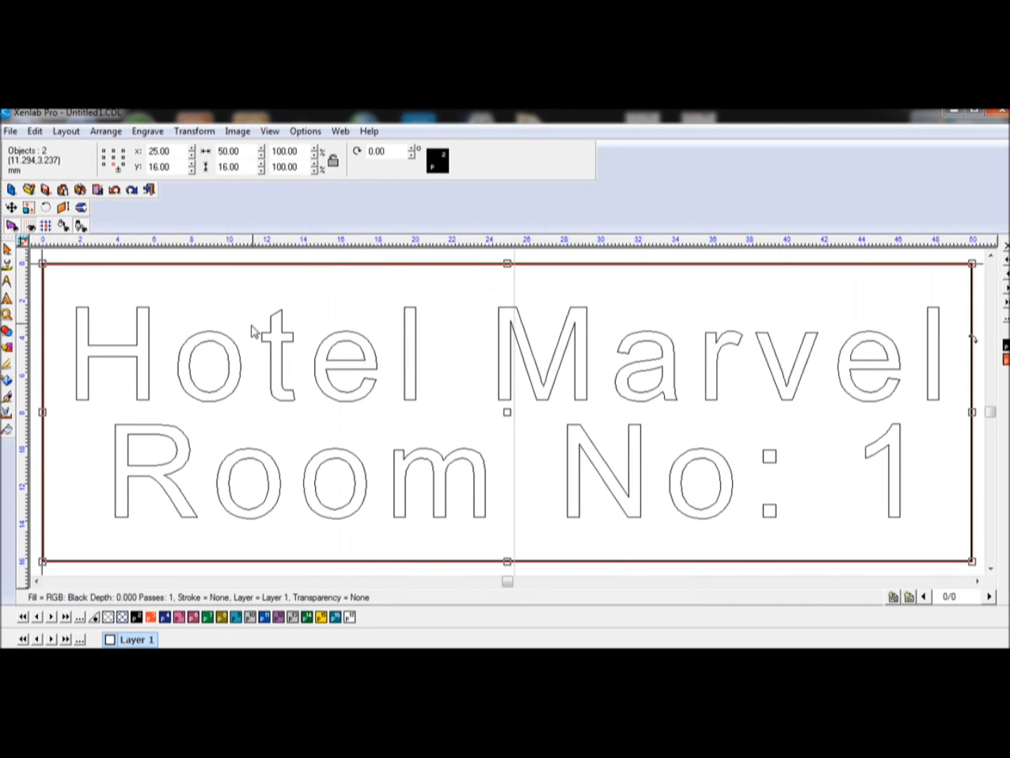
{"action": "left_click", "coordinate": [67, 131]}
{"action": "left_click", "coordinate": [105, 324]}
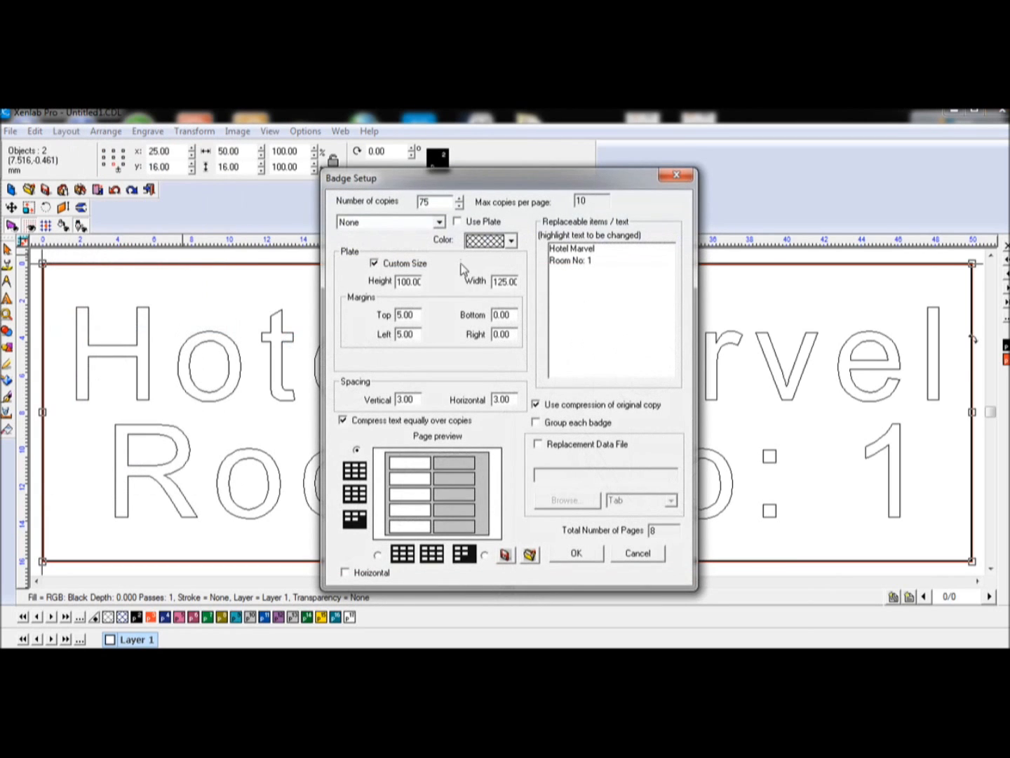
- Set the number of copies to 10, mark the "Room No: 1" line as replaceable text, and accept the badge setup
{"action": "double_click", "coordinate": [442, 201]}
{"action": "type", "text": "10"}
{"action": "left_click", "coordinate": [414, 315]}
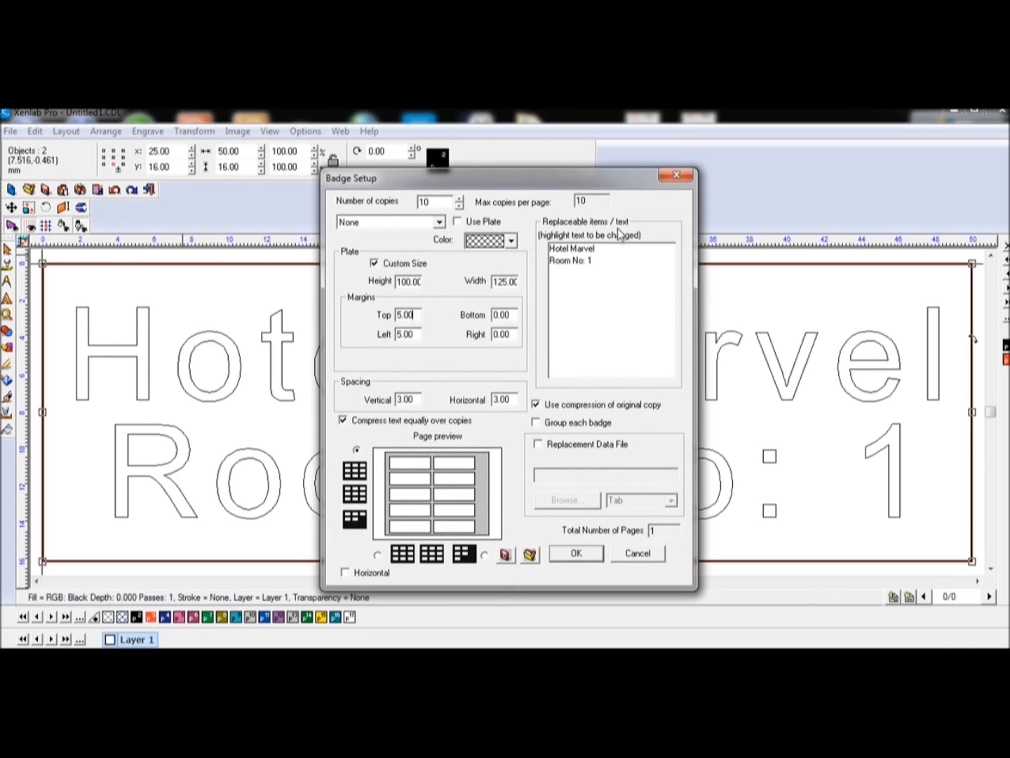
{"action": "left_click", "coordinate": [590, 261]}
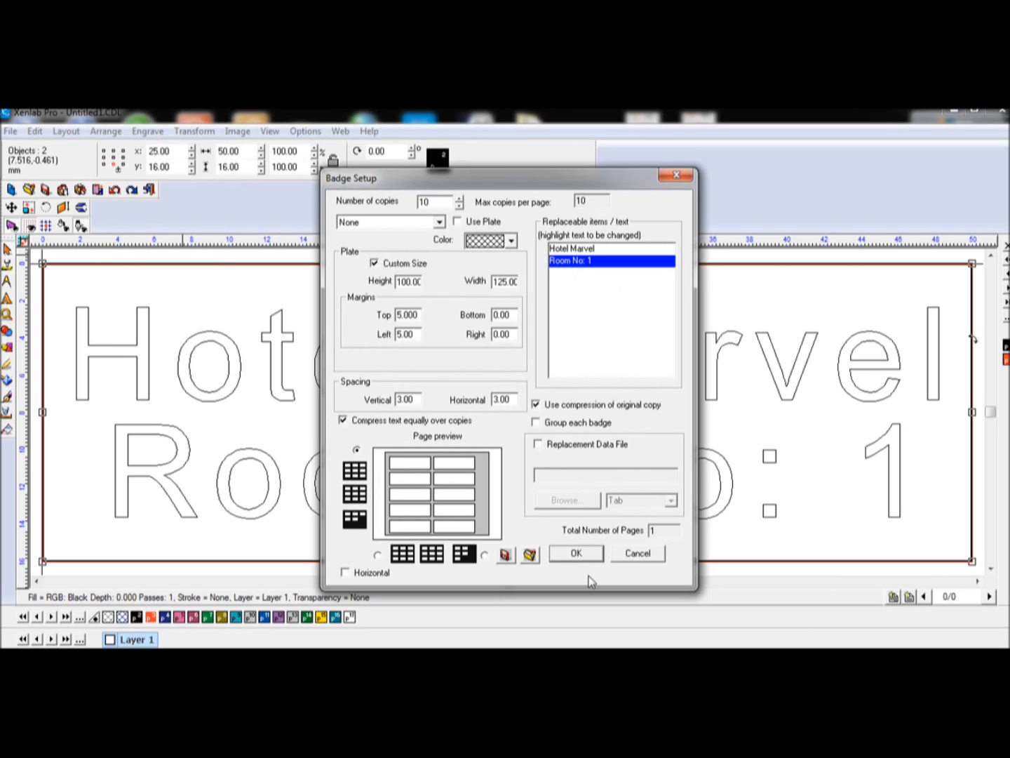
{"action": "left_click", "coordinate": [580, 555]}
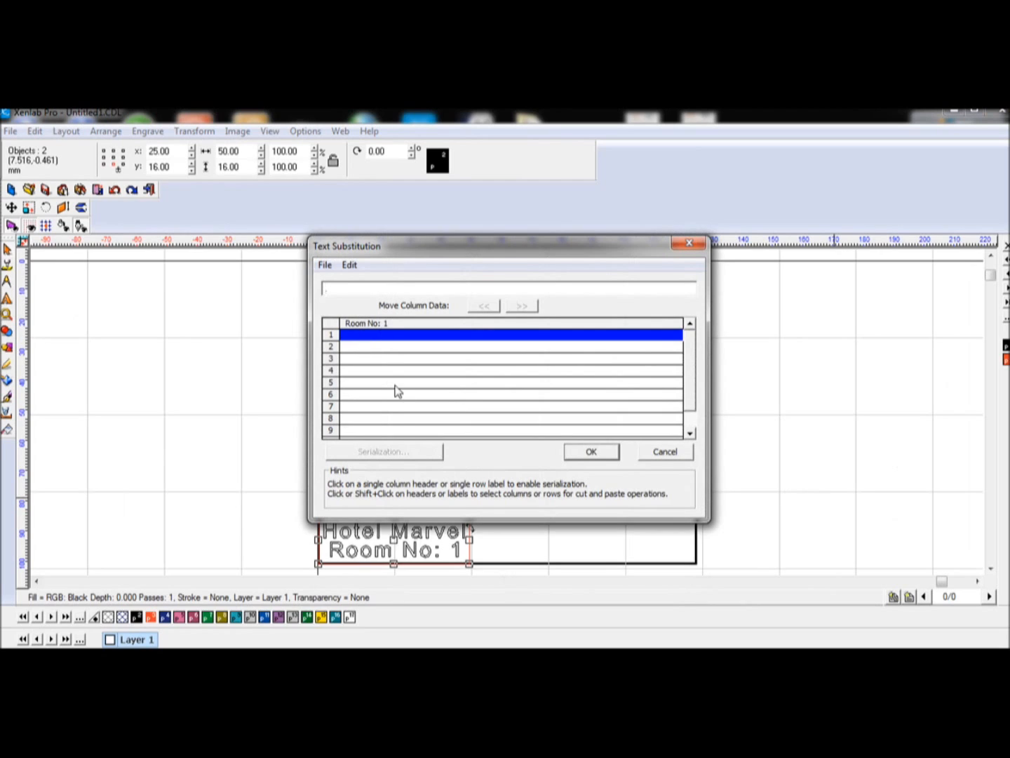
- Serialize the "Room No: 1" column with its number as the base and an increment of 1, and apply the substitution
{"action": "left_click", "coordinate": [385, 327]}
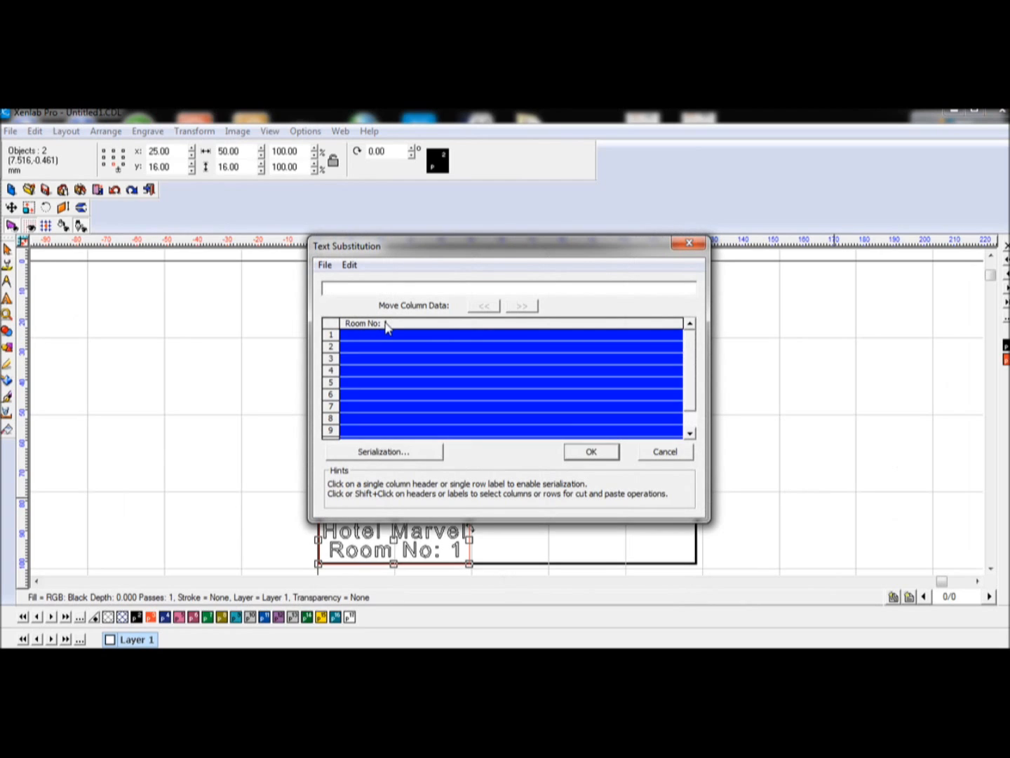
{"action": "left_click", "coordinate": [393, 453]}
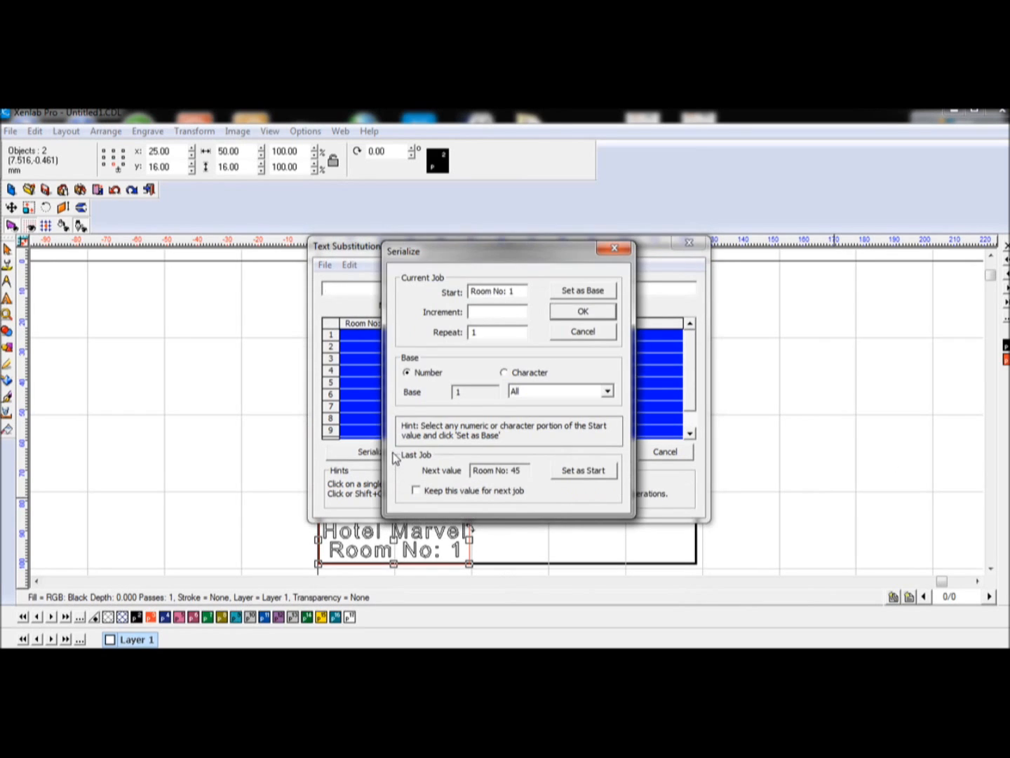
{"action": "double_click", "coordinate": [511, 291]}
{"action": "left_click", "coordinate": [567, 297]}
{"action": "left_click", "coordinate": [513, 313]}
{"action": "type", "text": "1"}
{"action": "left_click", "coordinate": [584, 312]}
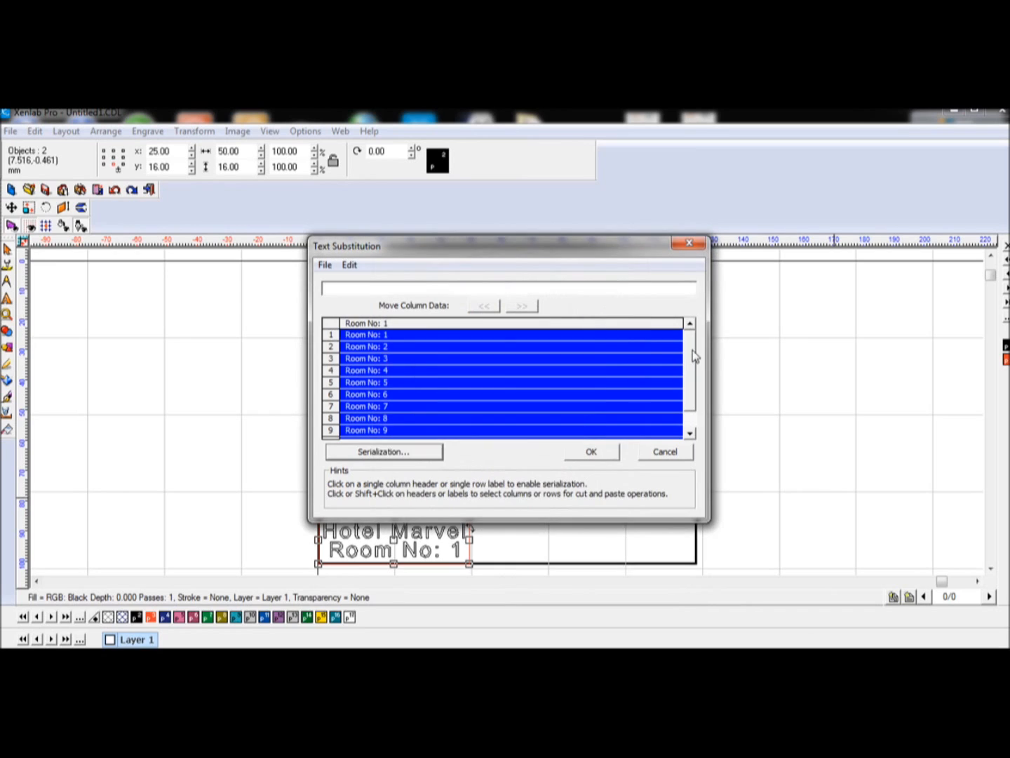
{"action": "left_click_drag", "start_coordinate": [687, 362], "coordinate": [687, 409]}
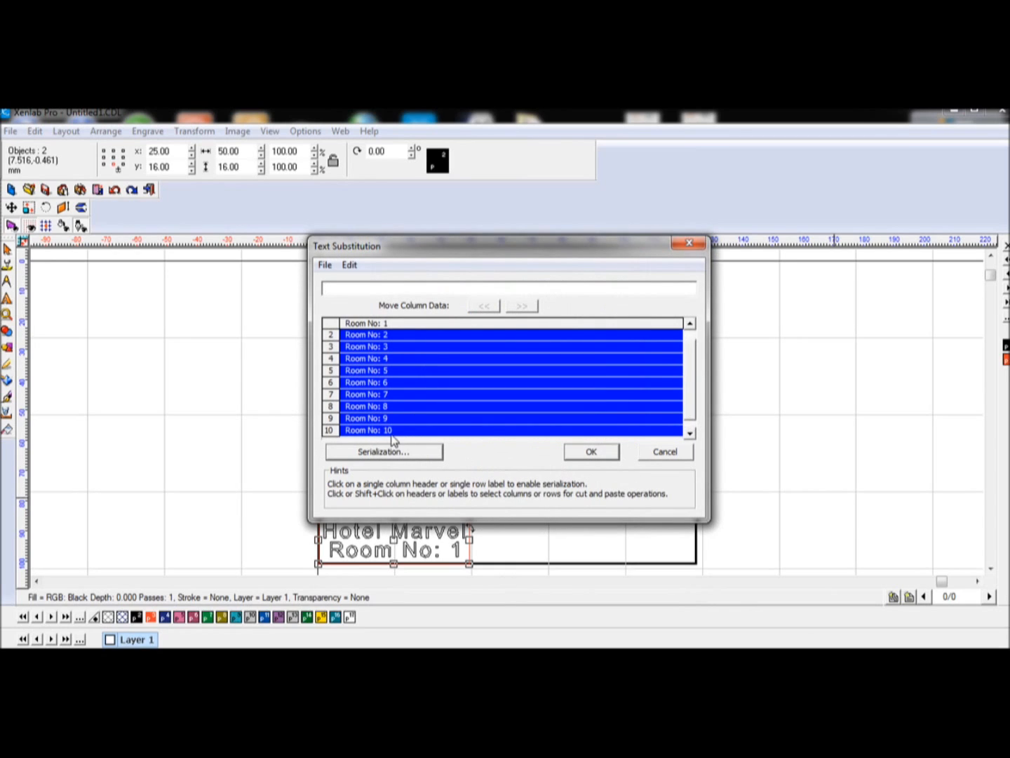
{"action": "left_click", "coordinate": [589, 453]}
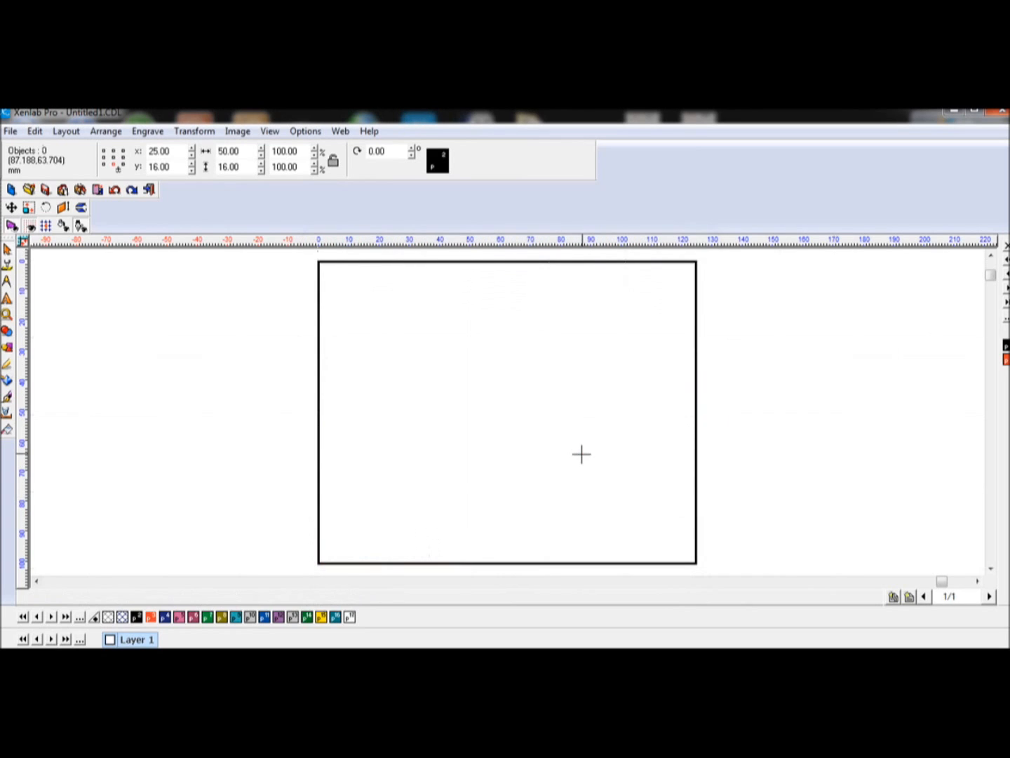